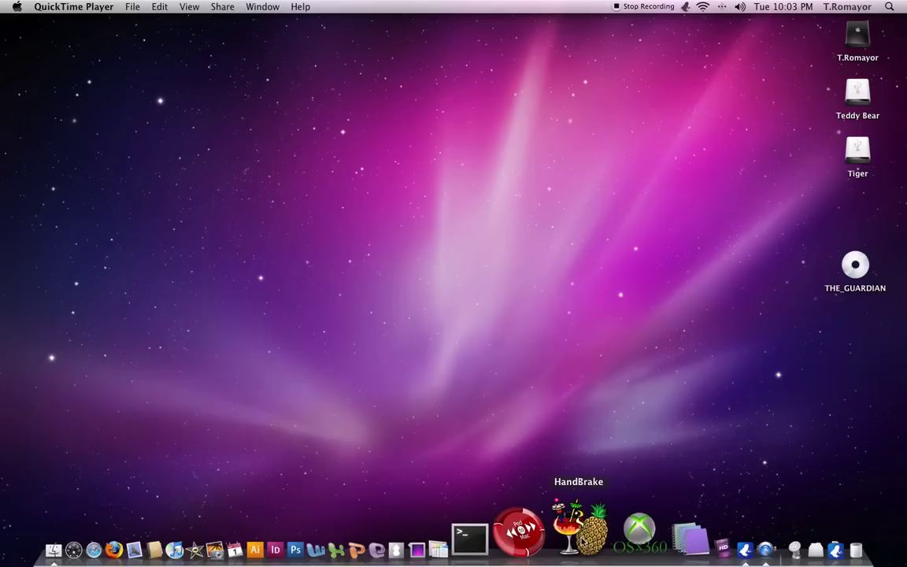
Step: Launch HandBrake, dismiss the initial source chooser, and move the window slightly up-left
{"action": "left_click", "coordinate": [582, 535]}
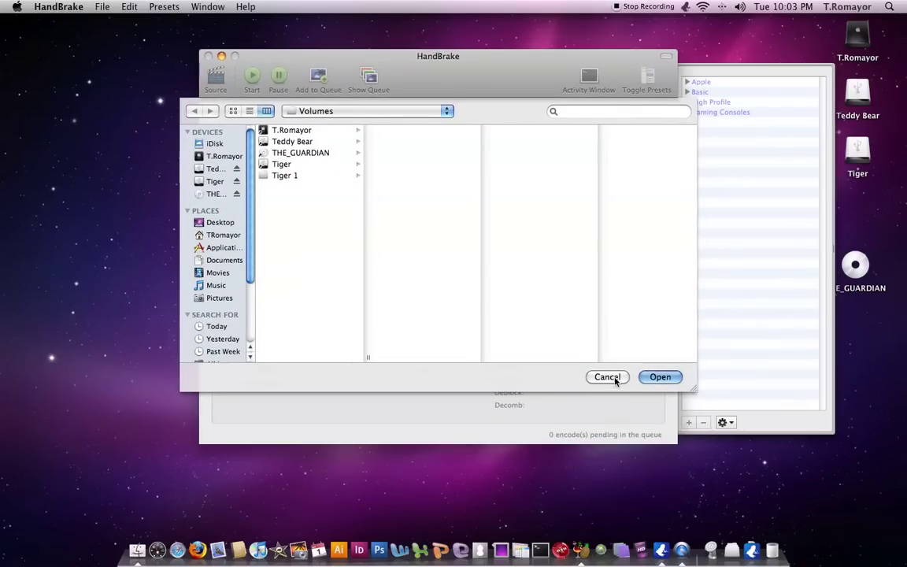
{"action": "left_click", "coordinate": [607, 377]}
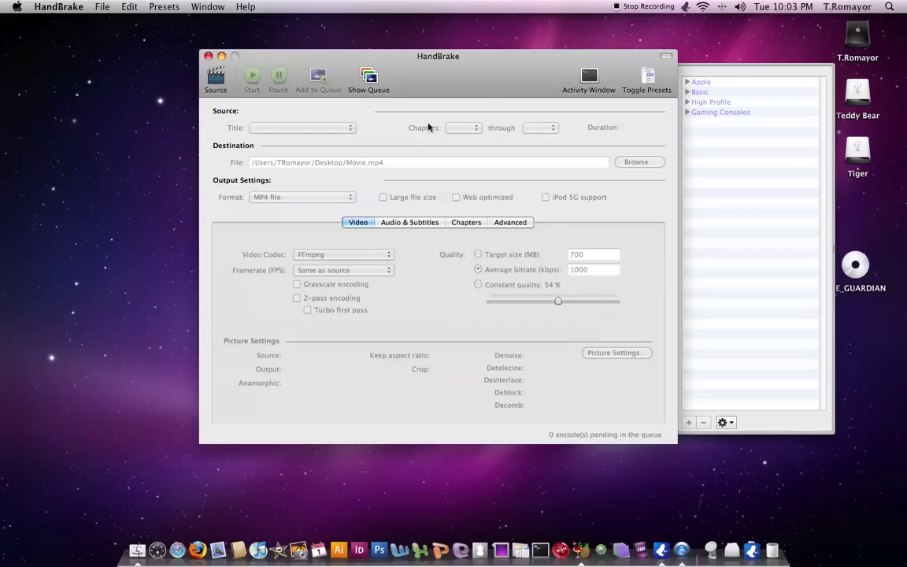
{"action": "left_click_drag", "start_coordinate": [445, 67], "coordinate": [405, 57]}
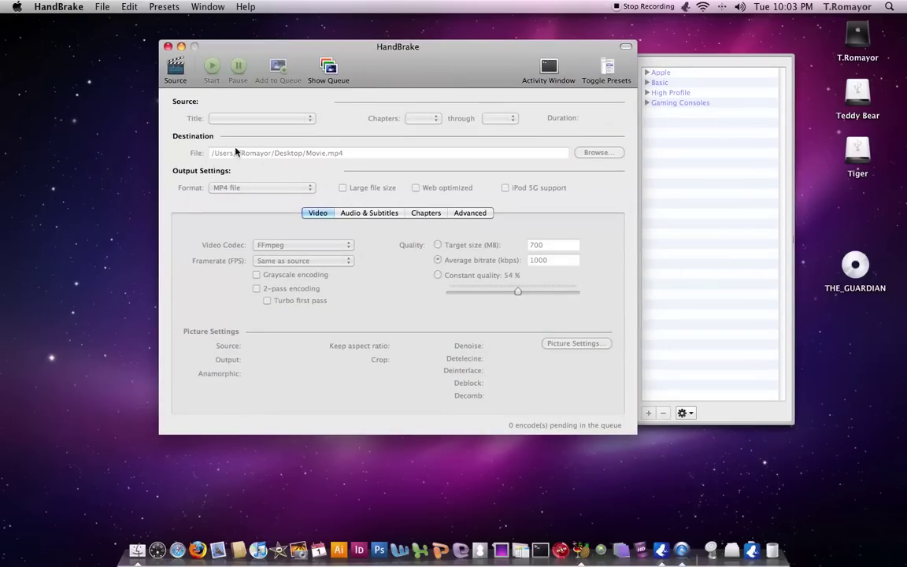
Step: Choose THE_GUARDIAN disc as the source and open it for scanning
{"action": "left_click", "coordinate": [175, 71]}
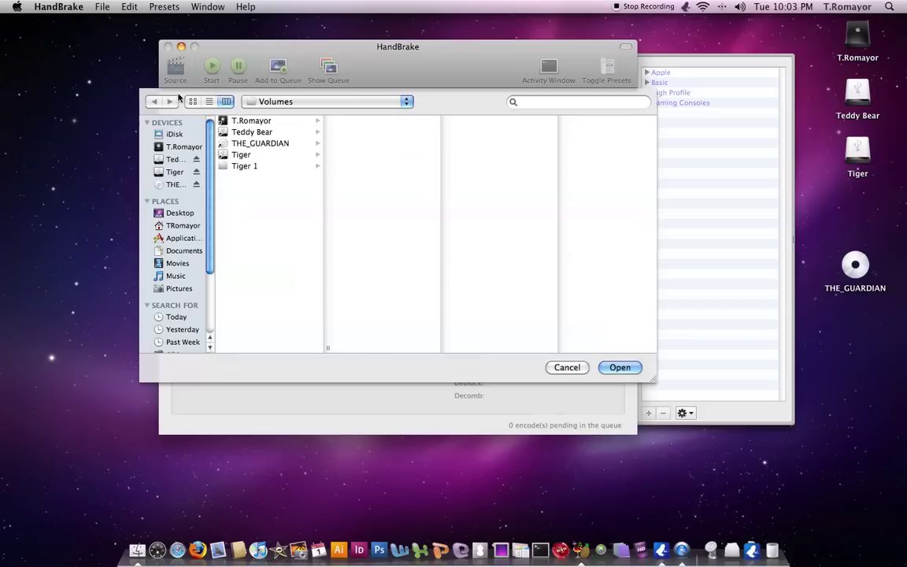
{"action": "left_click", "coordinate": [238, 147]}
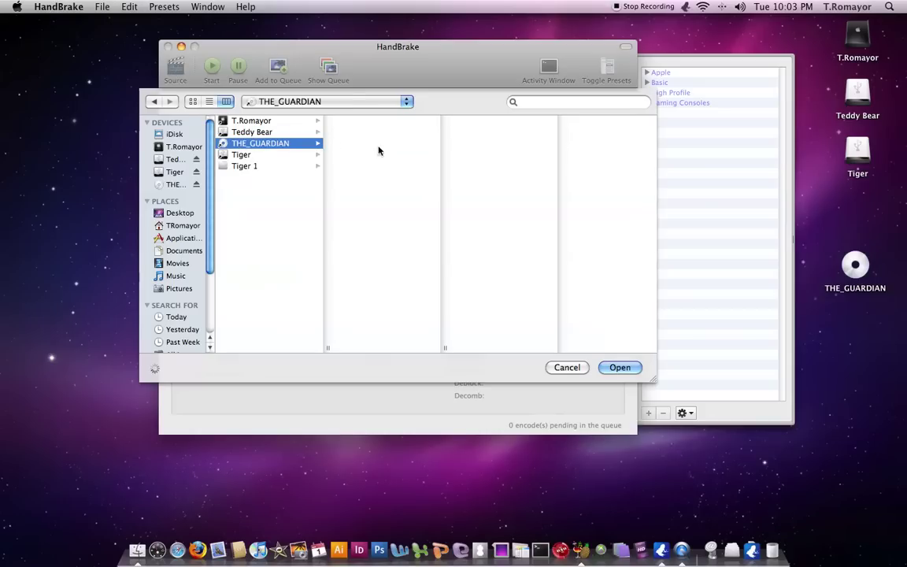
{"action": "left_click", "coordinate": [620, 370]}
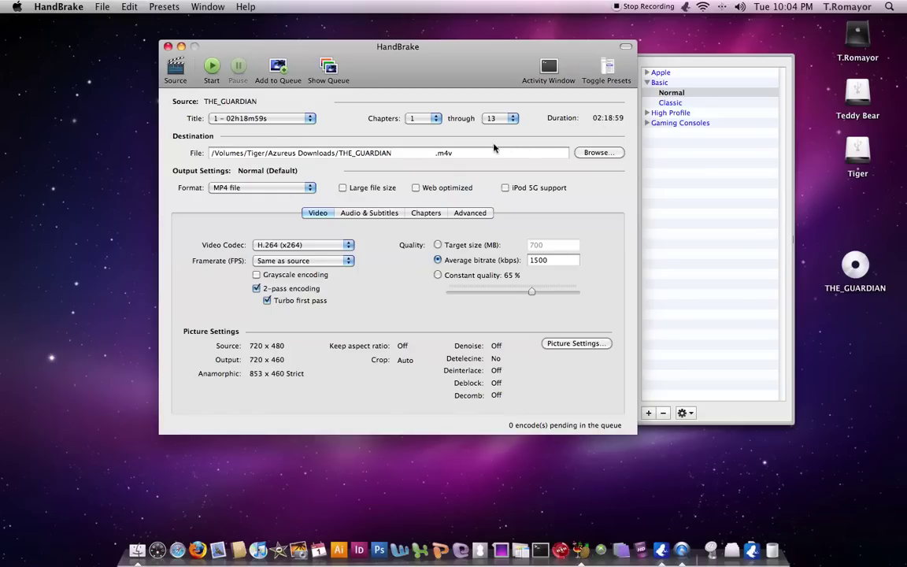
{"action": "left_click", "coordinate": [599, 153]}
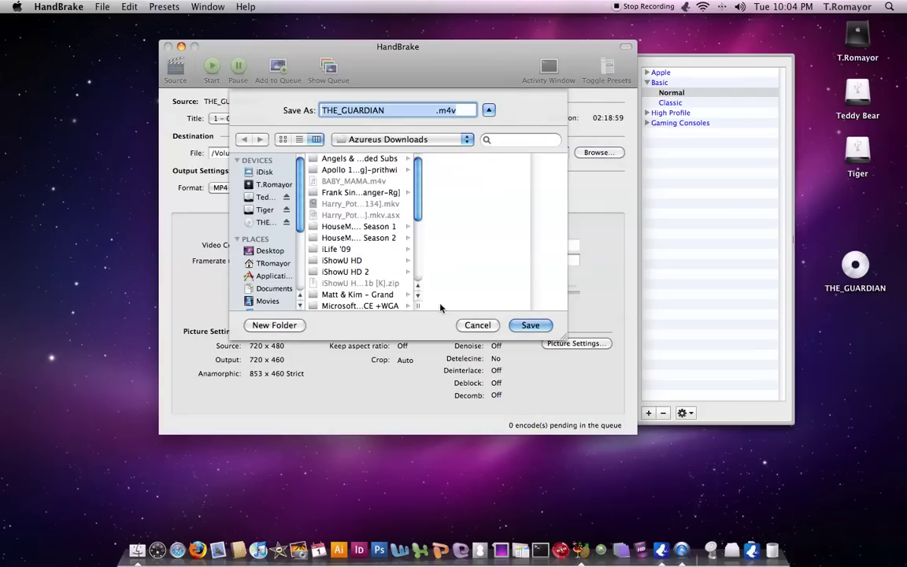
{"action": "left_click", "coordinate": [468, 325]}
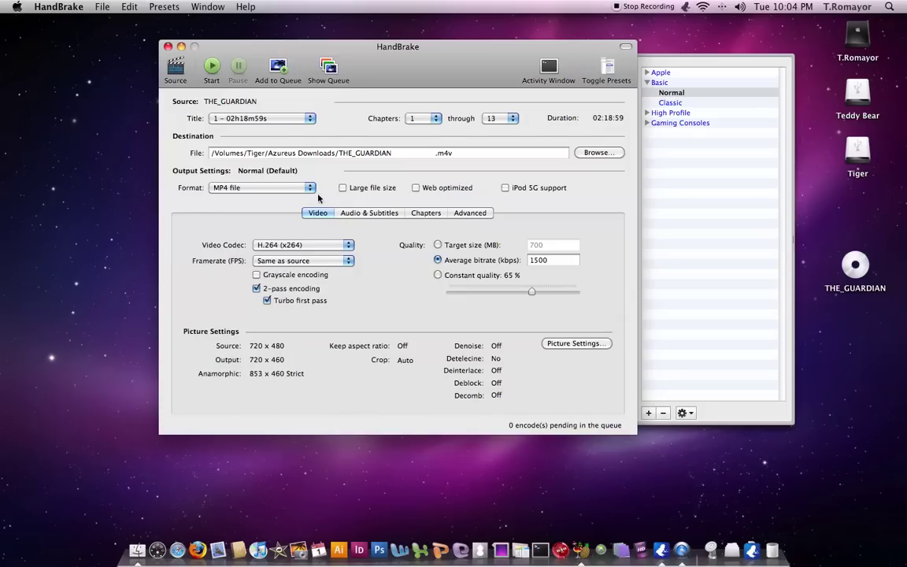
Step: Hide and reshow the presets list, then collapse and re-expand the Basic group
{"action": "left_click", "coordinate": [609, 73]}
{"action": "left_click", "coordinate": [608, 72]}
{"action": "left_click", "coordinate": [659, 82]}
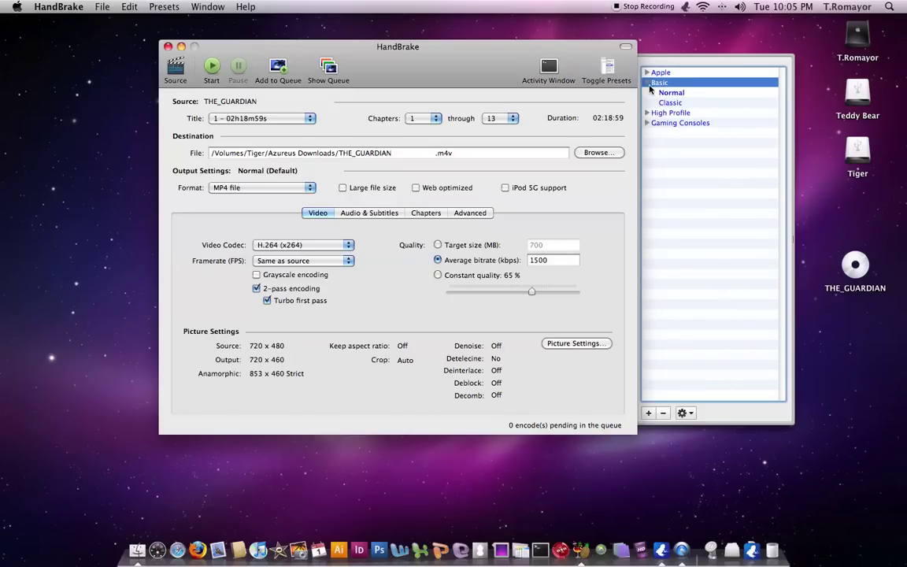
{"action": "left_click", "coordinate": [648, 83]}
{"action": "left_click", "coordinate": [648, 82]}
Step: In the Apple group, try Universal, iPod, iPhone & iPod Touch and AppleTV, ending on QuickTime
{"action": "left_click", "coordinate": [647, 72]}
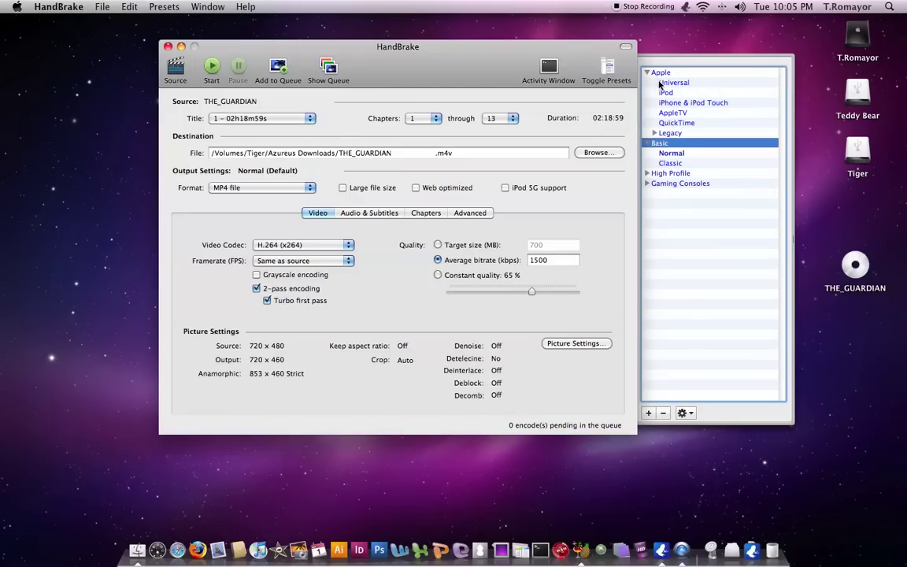
{"action": "left_click", "coordinate": [674, 83]}
{"action": "left_click", "coordinate": [670, 94]}
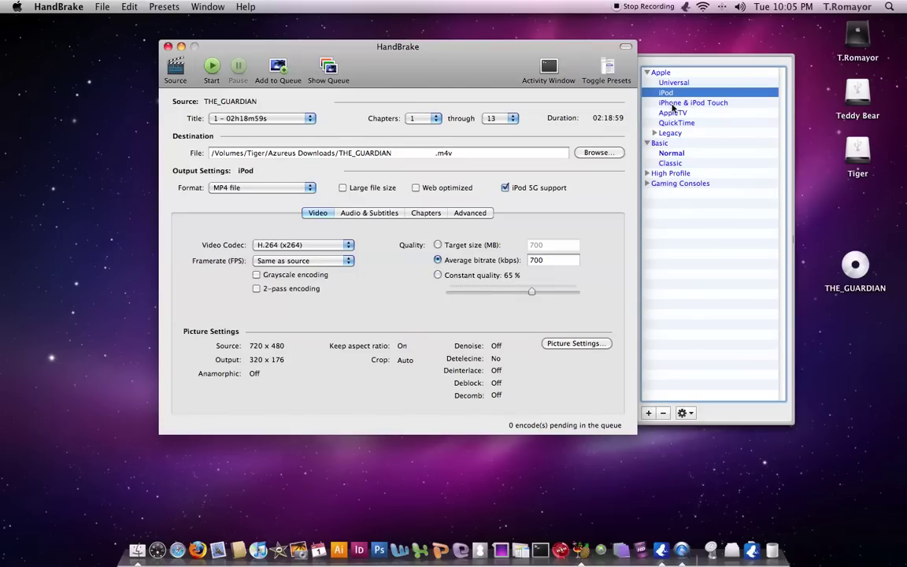
{"action": "left_click", "coordinate": [669, 103]}
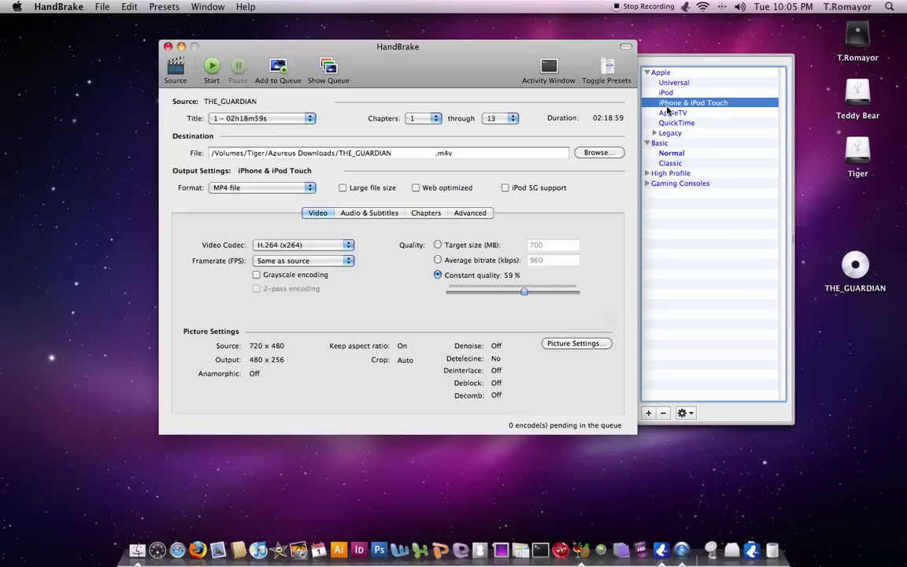
{"action": "left_click", "coordinate": [671, 113]}
{"action": "left_click", "coordinate": [695, 123]}
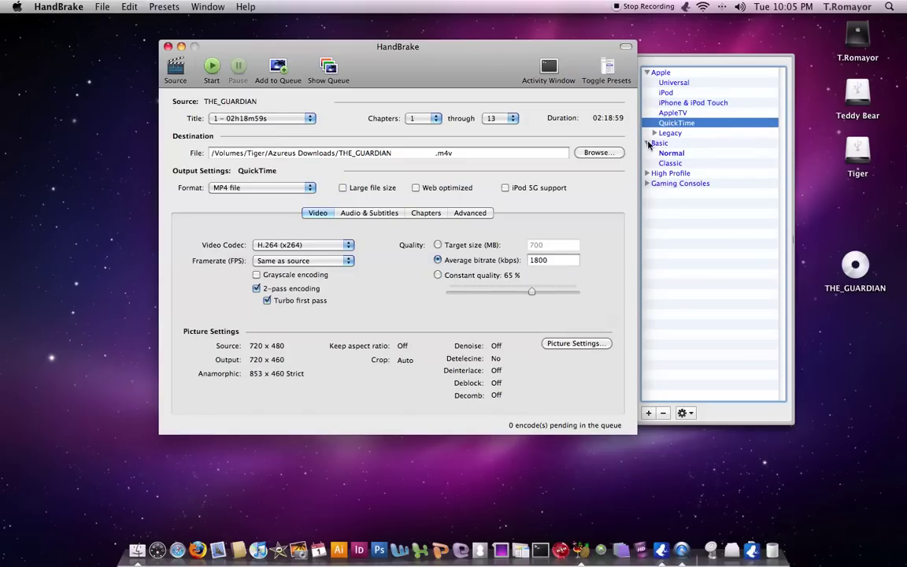
Step: Expand the High Profile and Gaming Consoles groups, then collapse High Profile and Apple
{"action": "left_click", "coordinate": [646, 173]}
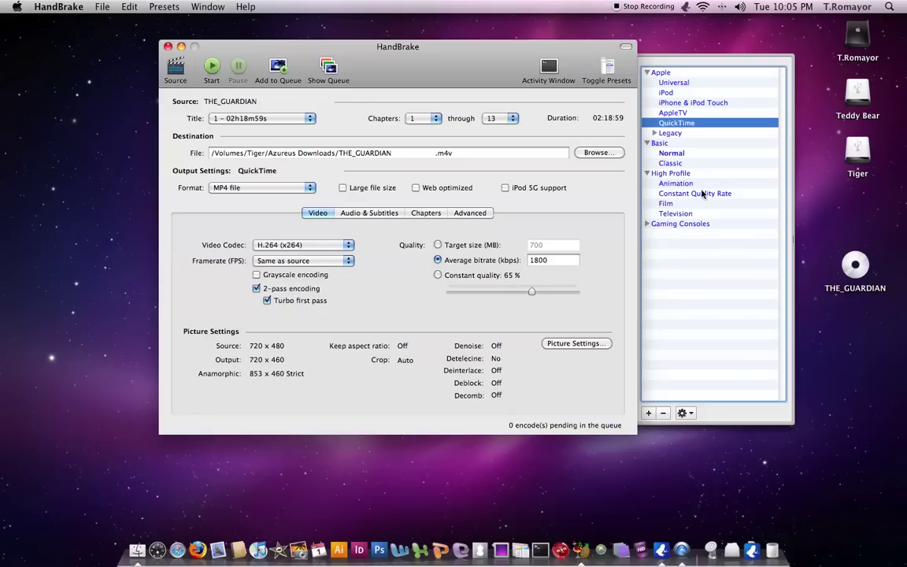
{"action": "left_click", "coordinate": [647, 225]}
{"action": "left_click", "coordinate": [646, 174]}
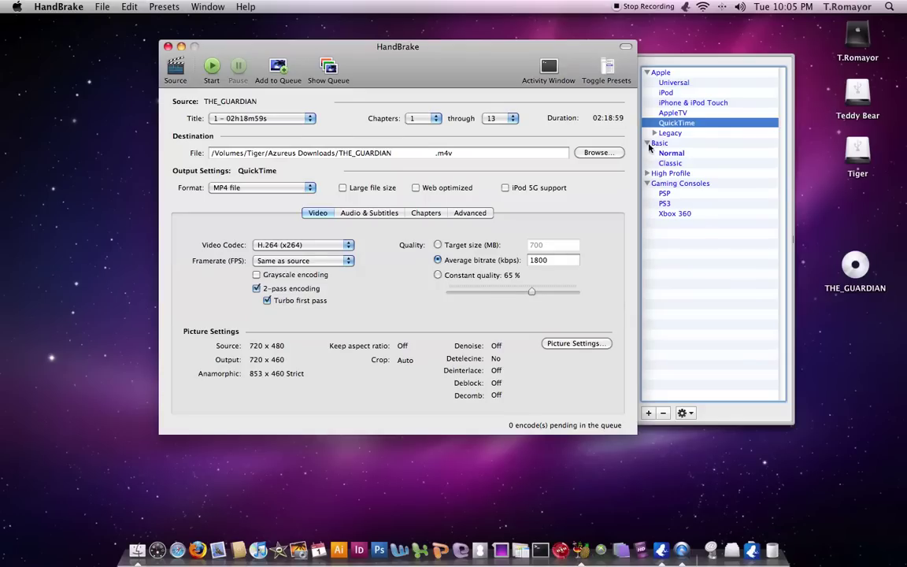
{"action": "left_click", "coordinate": [647, 73]}
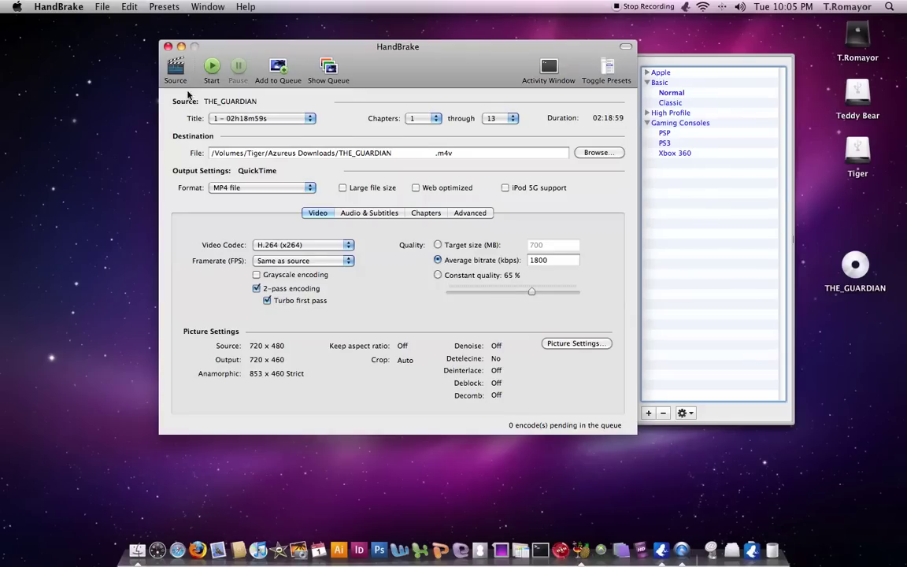
Step: Open 27.Dresses[2008]DvDrip[Eng]-aXXo.avi from the Teddy Bear drive's Movies folder as the source
{"action": "left_click", "coordinate": [167, 65]}
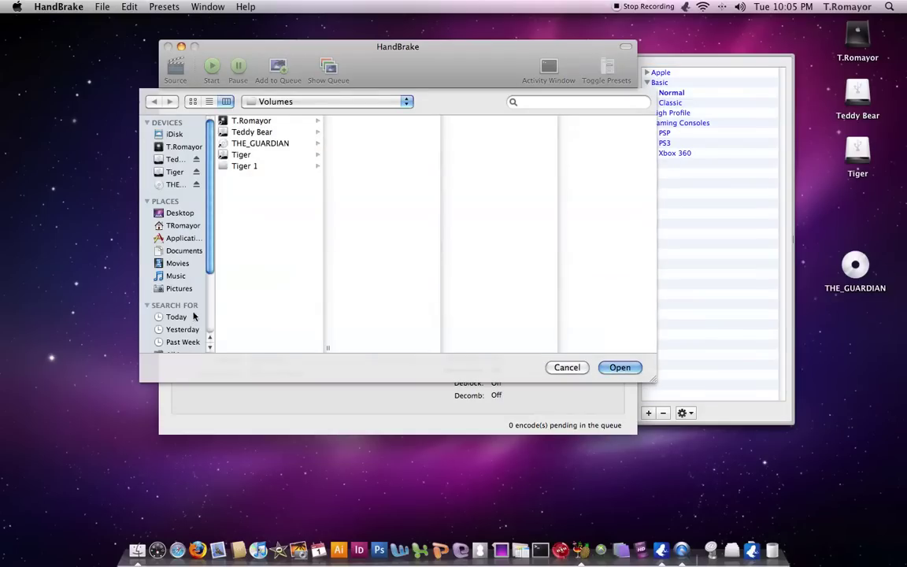
{"action": "left_click", "coordinate": [174, 159]}
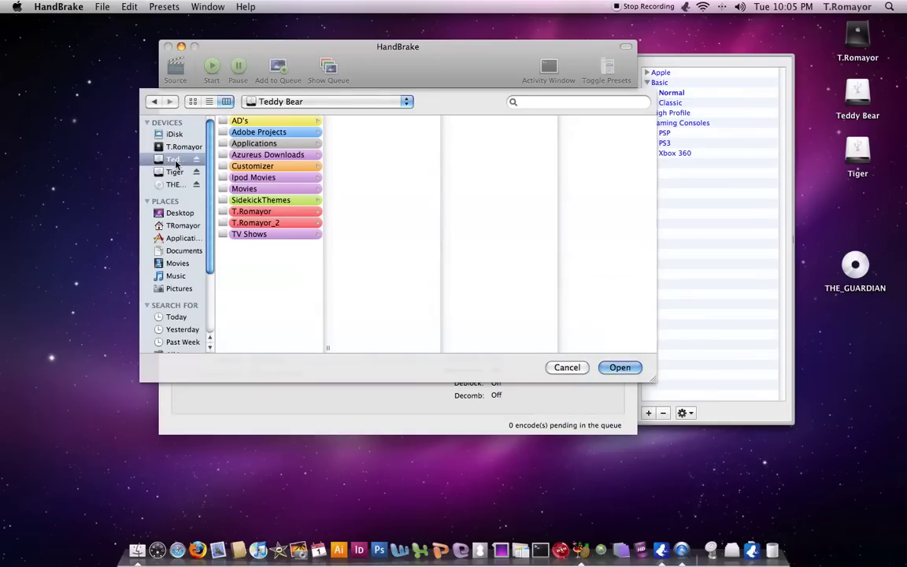
{"action": "left_click", "coordinate": [253, 189]}
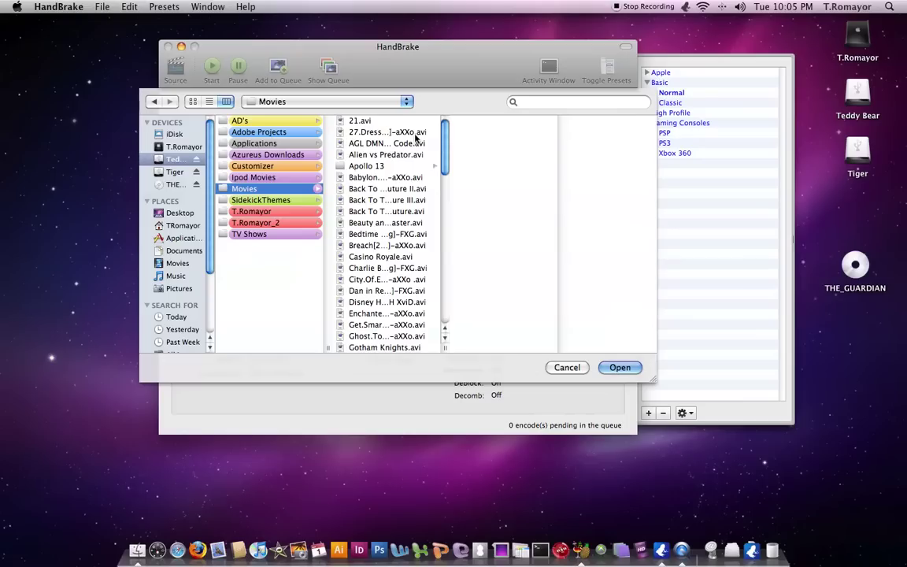
{"action": "double_click", "coordinate": [445, 347]}
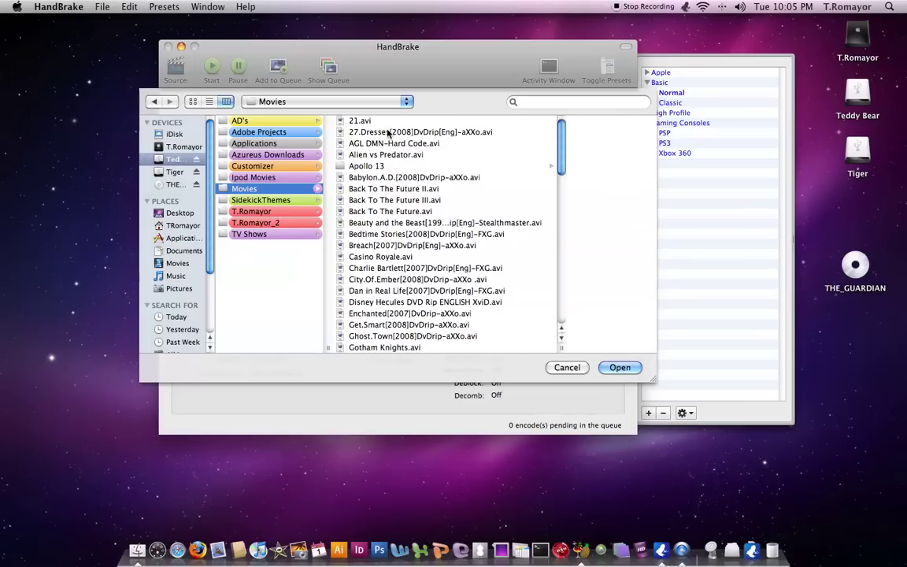
{"action": "left_click", "coordinate": [388, 132]}
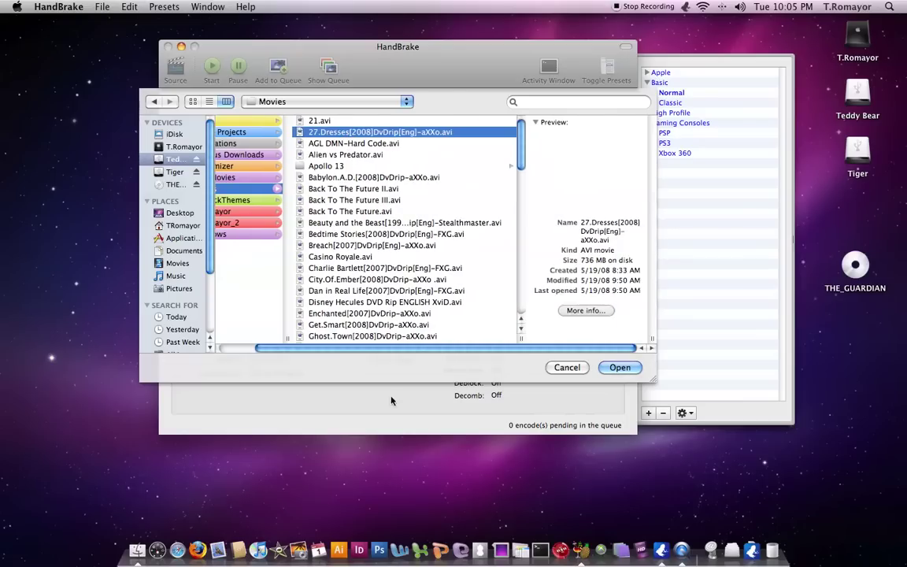
{"action": "left_click", "coordinate": [614, 370]}
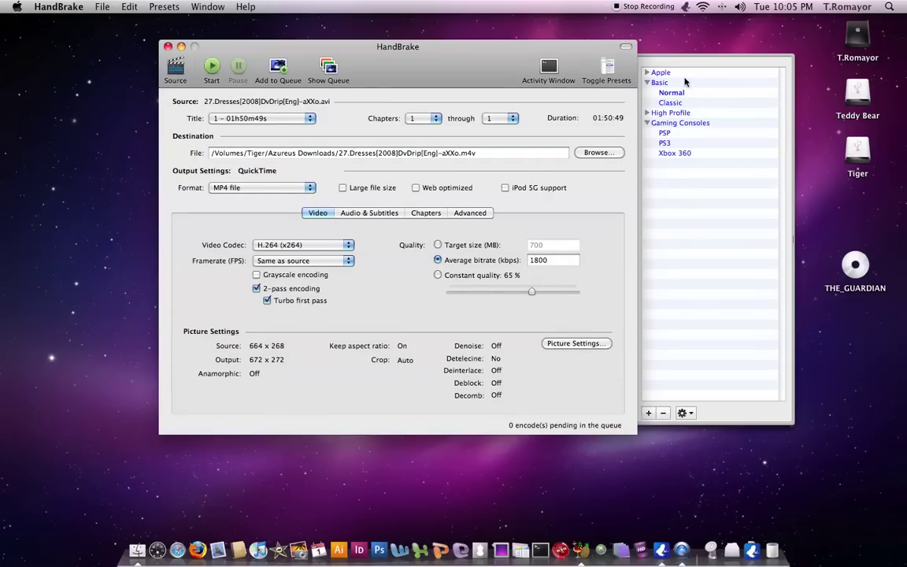
Step: Expand the Apple presets group, then hide HandBrake from its application menu
{"action": "left_click", "coordinate": [647, 73]}
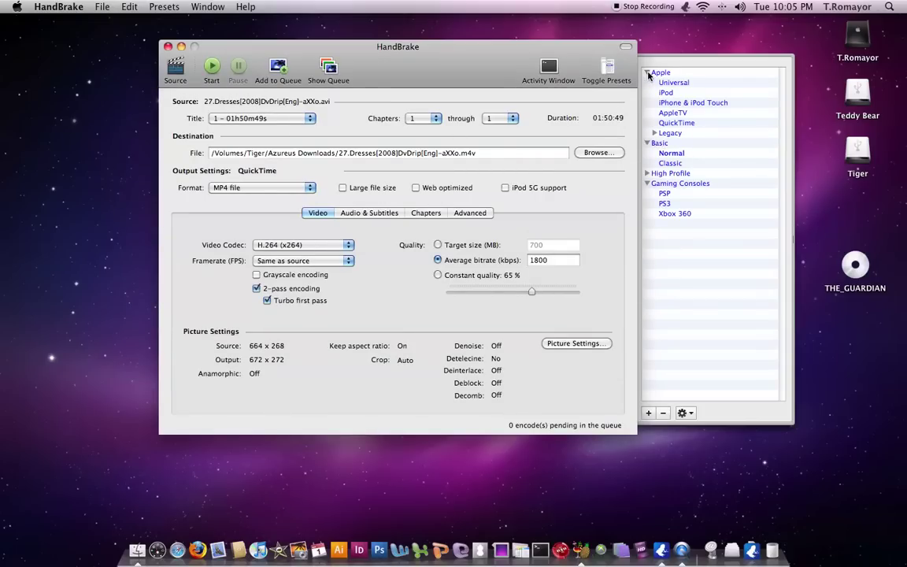
{"action": "left_click", "coordinate": [60, 9]}
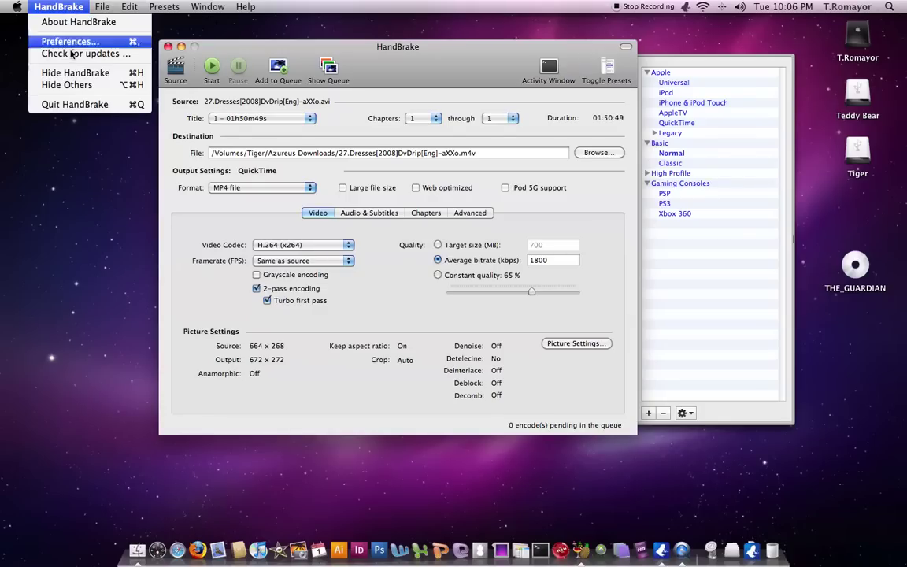
{"action": "left_click", "coordinate": [69, 67]}
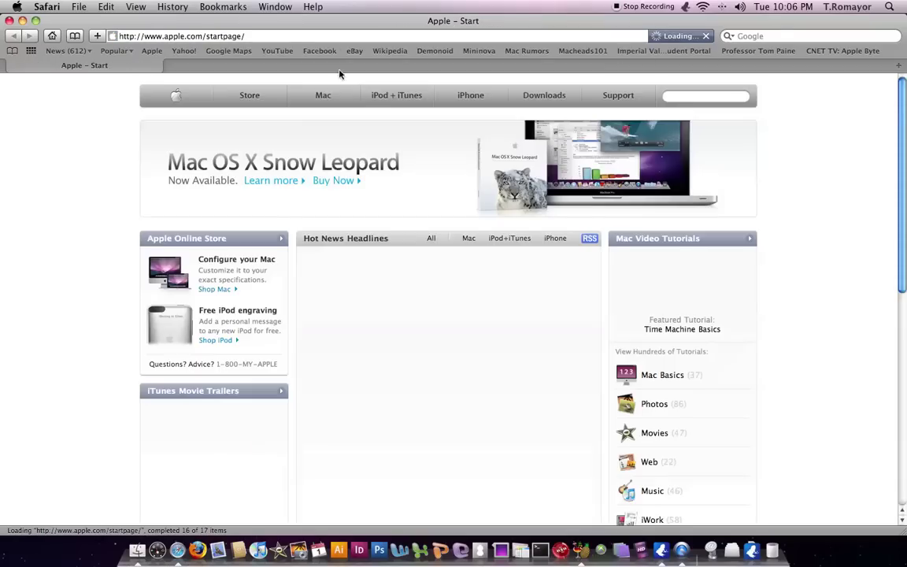
{"action": "left_click", "coordinate": [251, 36]}
{"action": "left_click", "coordinate": [251, 37]}
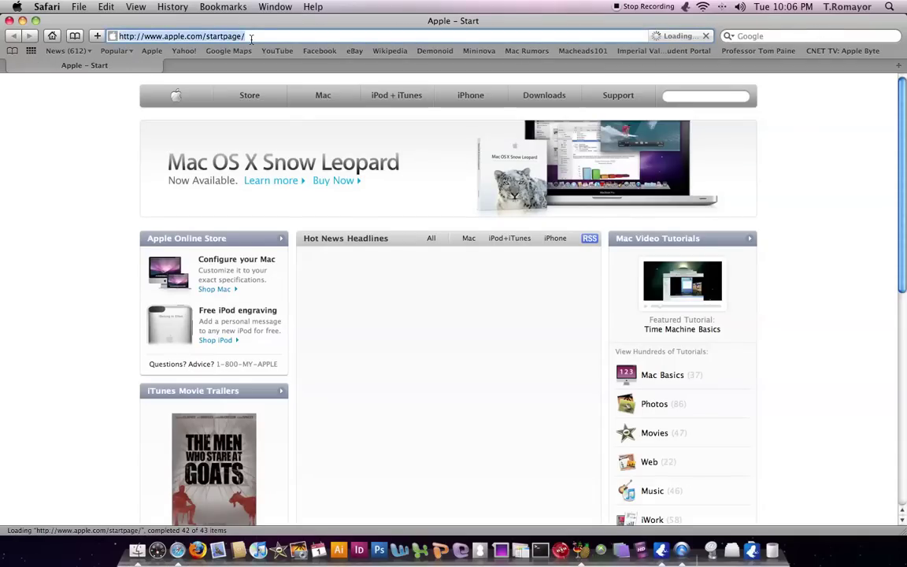
{"action": "type", "text": "www.google.com/"}
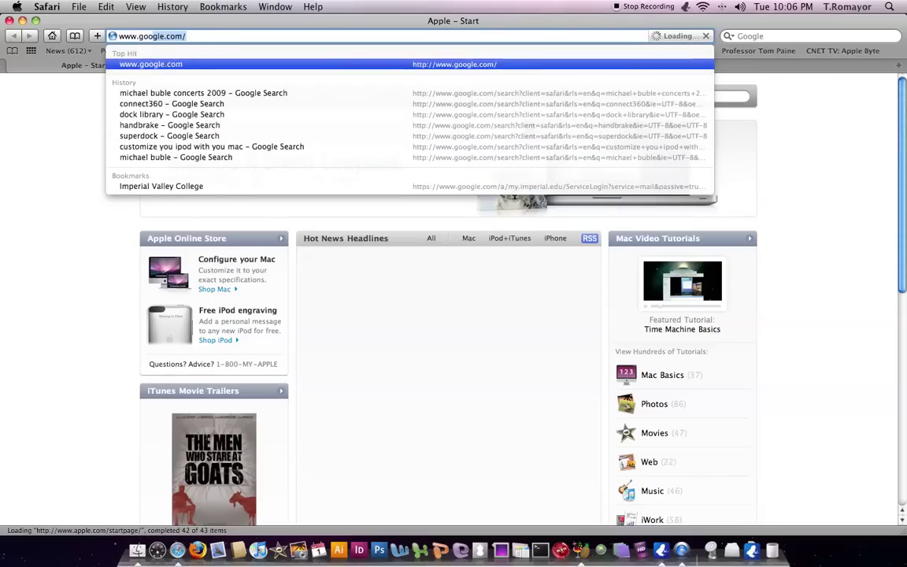
{"action": "key", "text": "Return"}
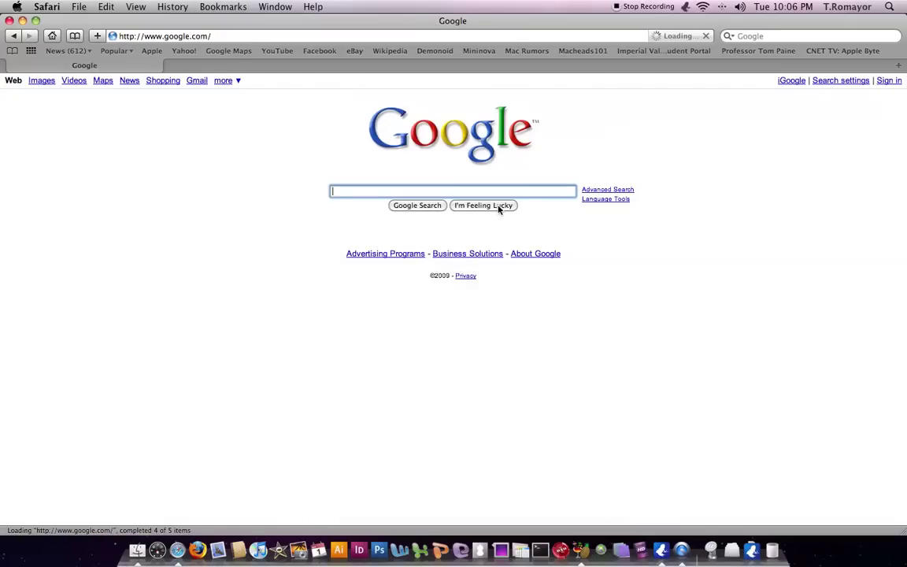
Step: Search Google for 'handbrake' and open the official handbrake.fr result
{"action": "type", "text": "hand"}
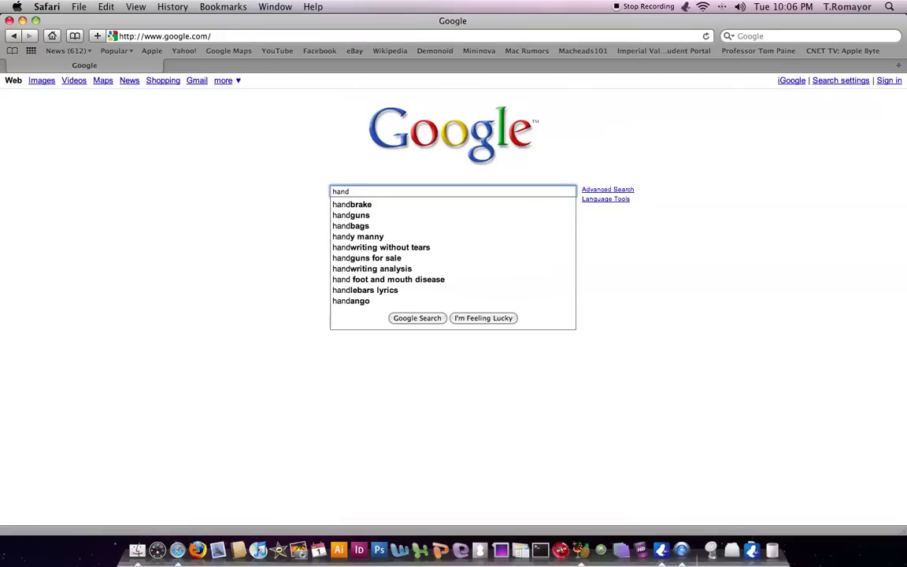
{"action": "key", "text": "Down"}
{"action": "key", "text": "Return"}
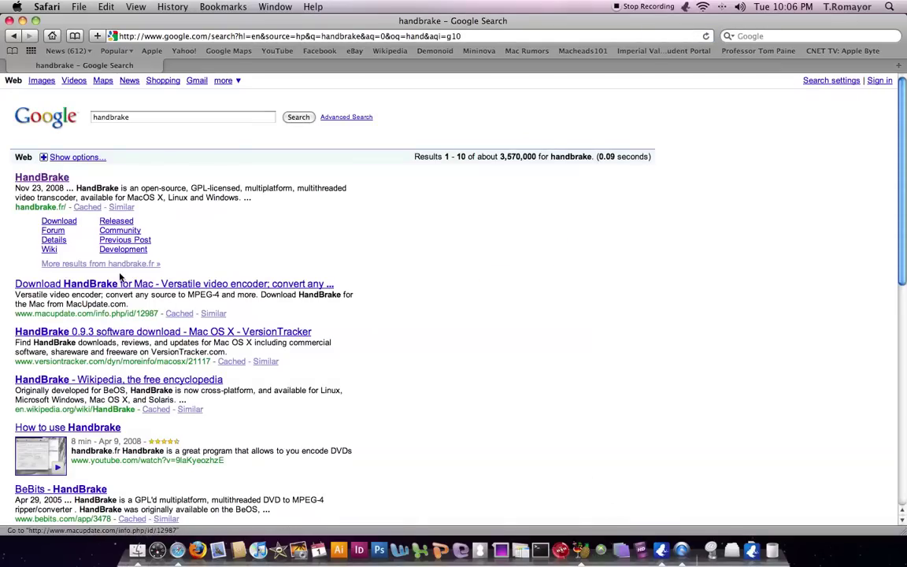
{"action": "left_click", "coordinate": [35, 181]}
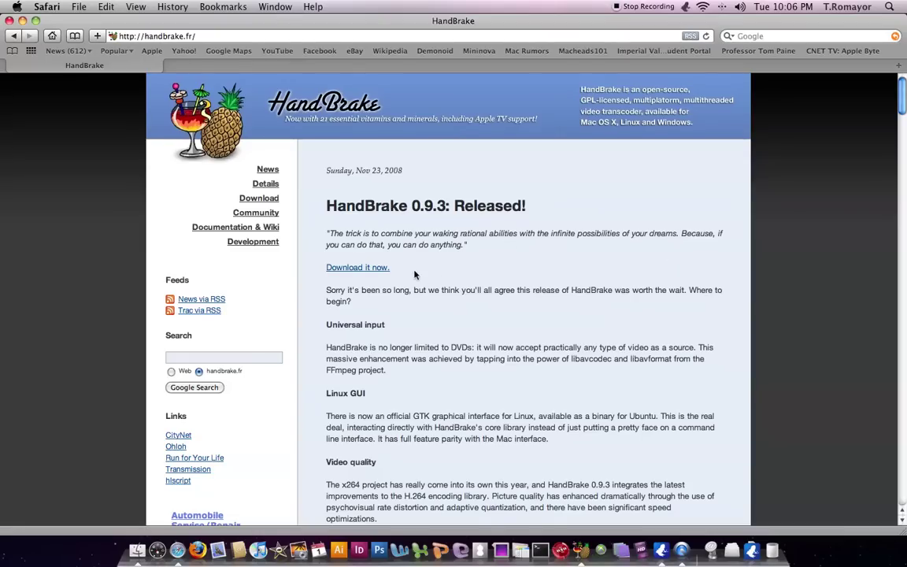
Step: Follow the 'Download it now.' link to the HandBrake 0.9.3 download page
{"action": "left_click", "coordinate": [367, 269]}
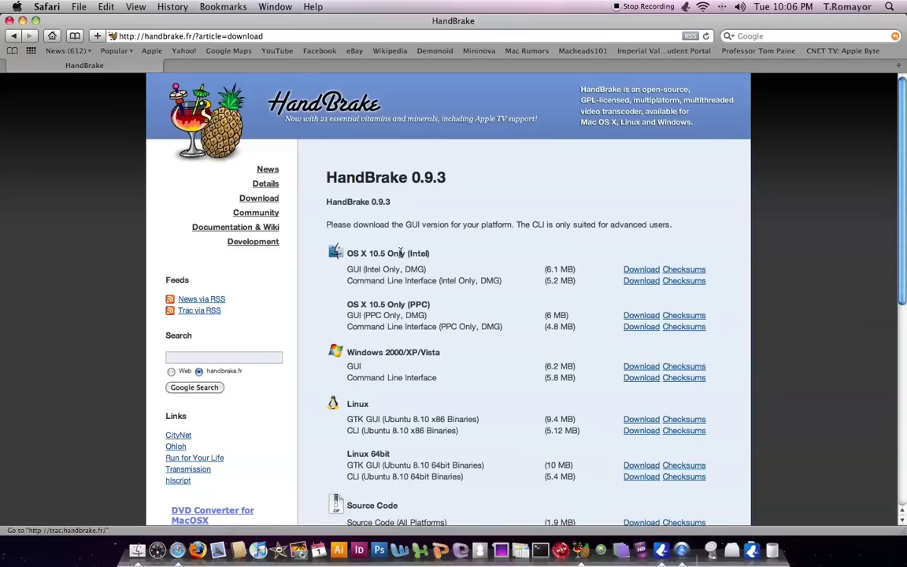
{"action": "scroll", "coordinate": [407, 337], "scroll_direction": "down", "scroll_amount": 4}
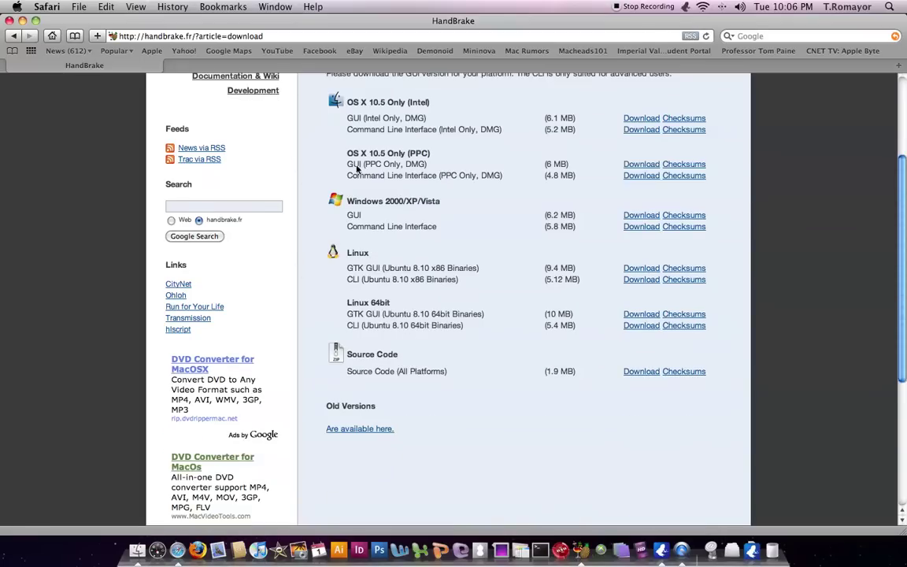
{"action": "scroll", "coordinate": [478, 200], "scroll_direction": "up", "scroll_amount": 2}
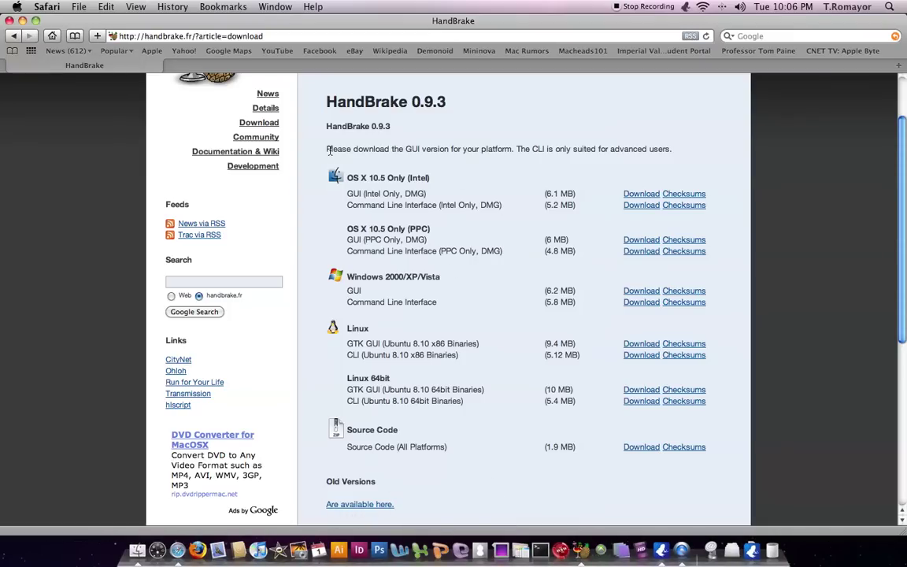
{"action": "left_click_drag", "start_coordinate": [325, 150], "coordinate": [527, 157]}
{"action": "left_click_drag", "start_coordinate": [610, 150], "coordinate": [674, 153]}
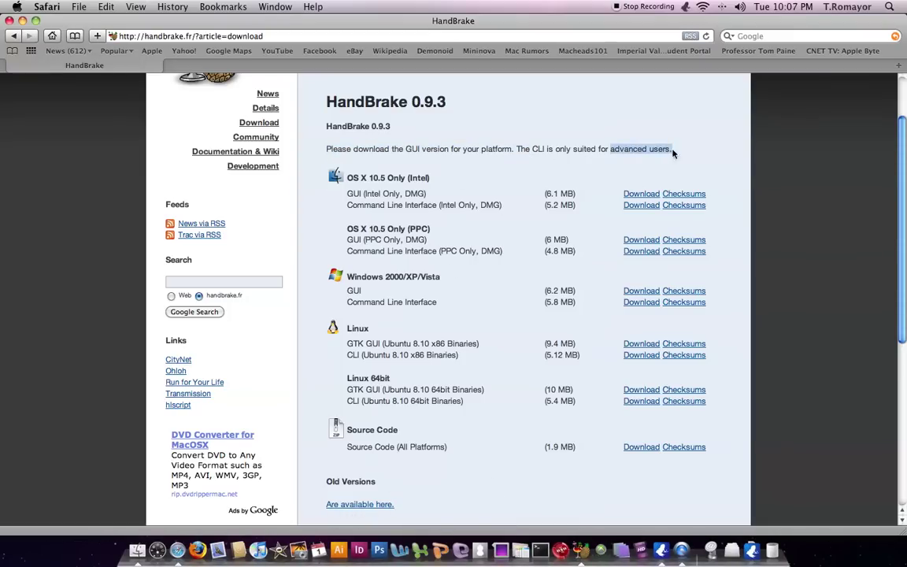
{"action": "left_click_drag", "start_coordinate": [542, 150], "coordinate": [617, 150]}
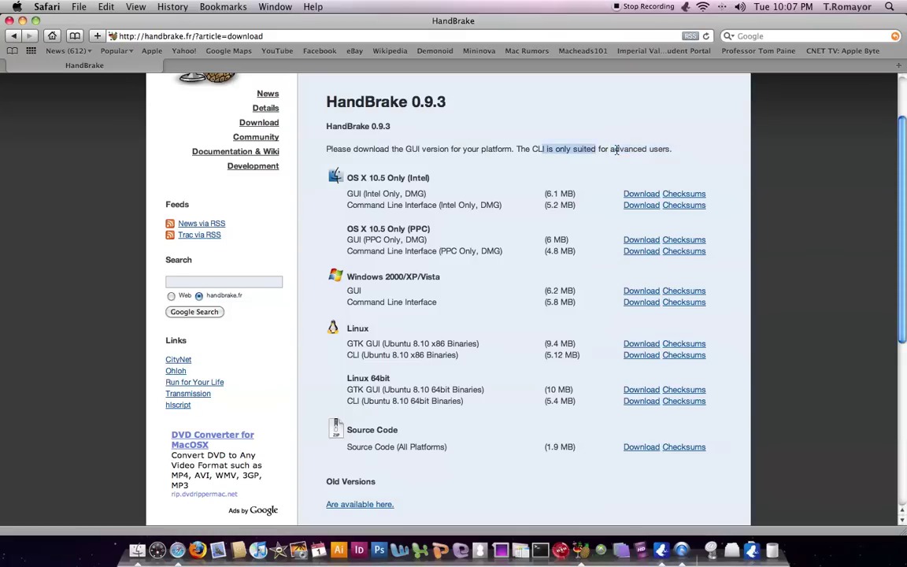
{"action": "left_click", "coordinate": [449, 183]}
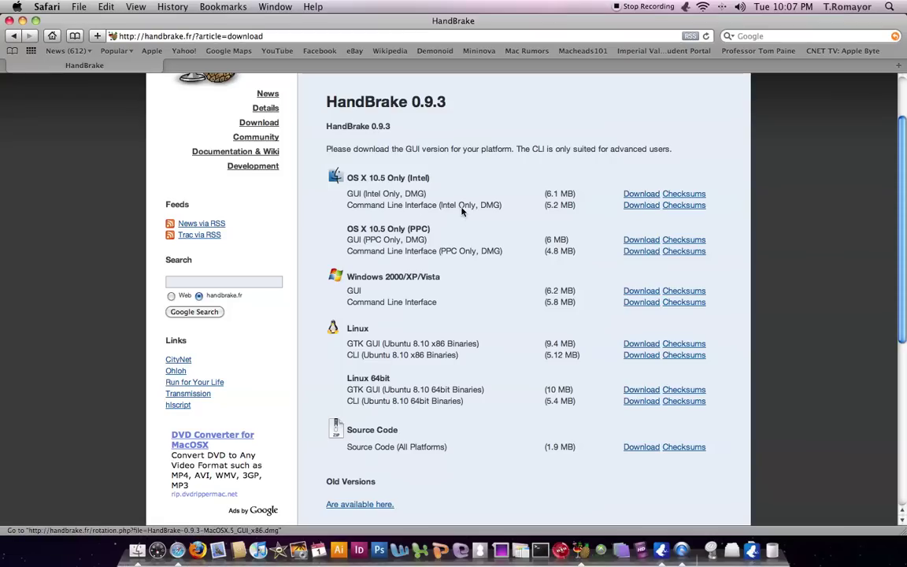
{"action": "scroll", "coordinate": [418, 401], "scroll_direction": "up", "scroll_amount": 3}
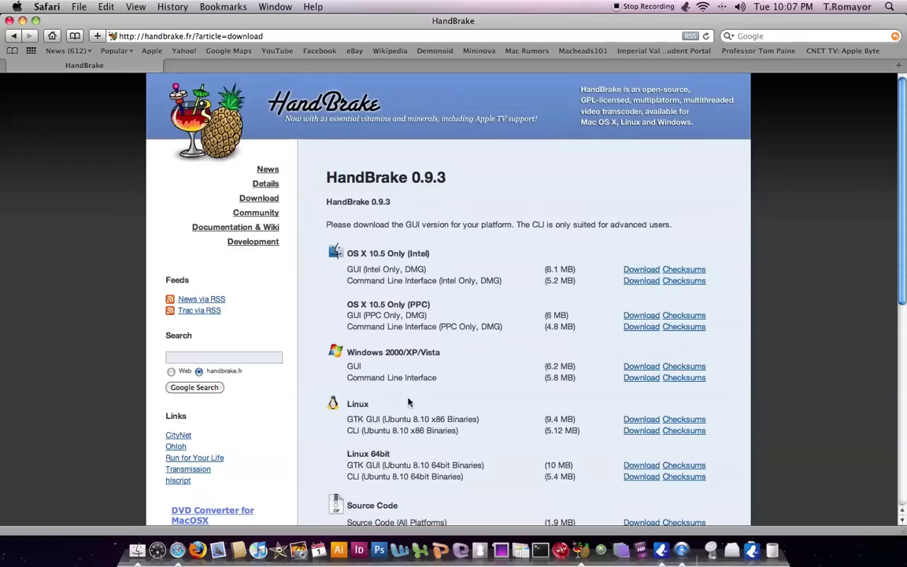